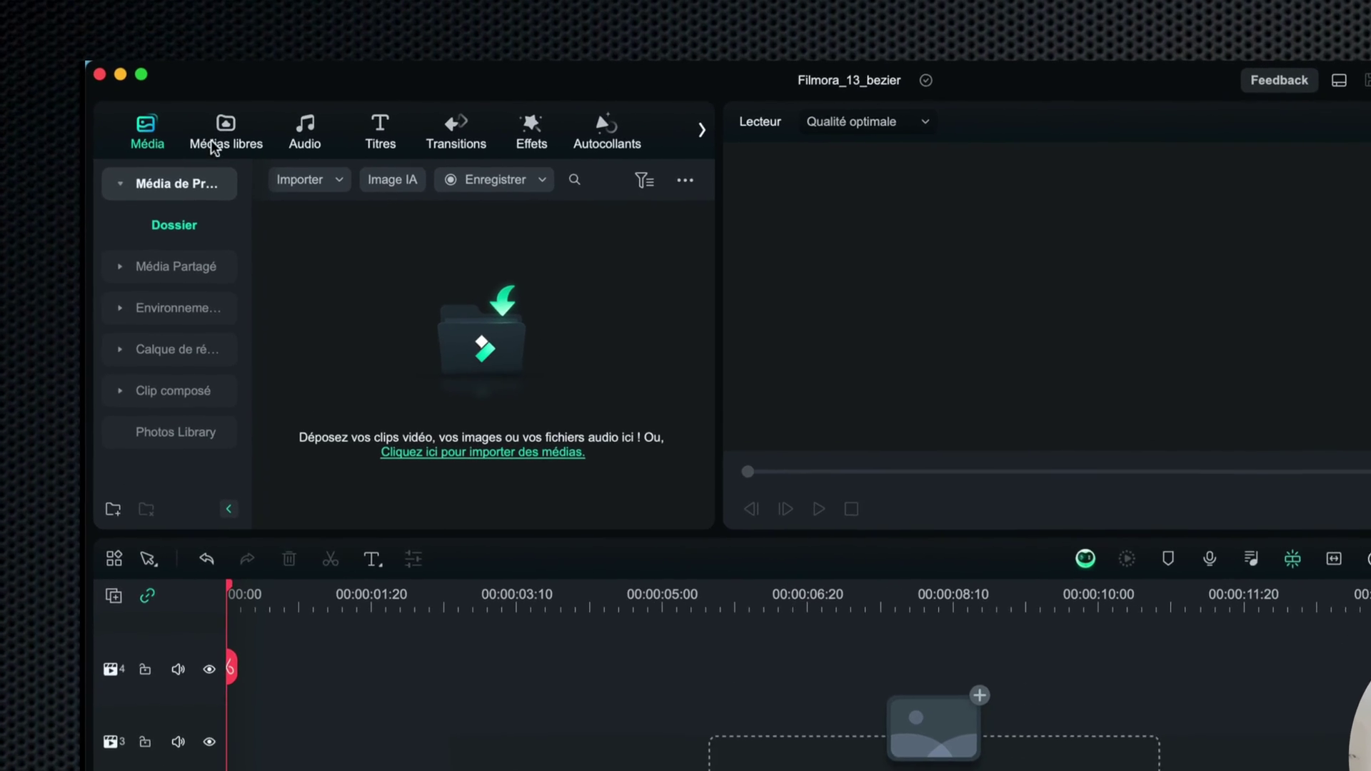
Add the downloaded aerial road clip from the free media library to the start of video track 1
click(239, 126)
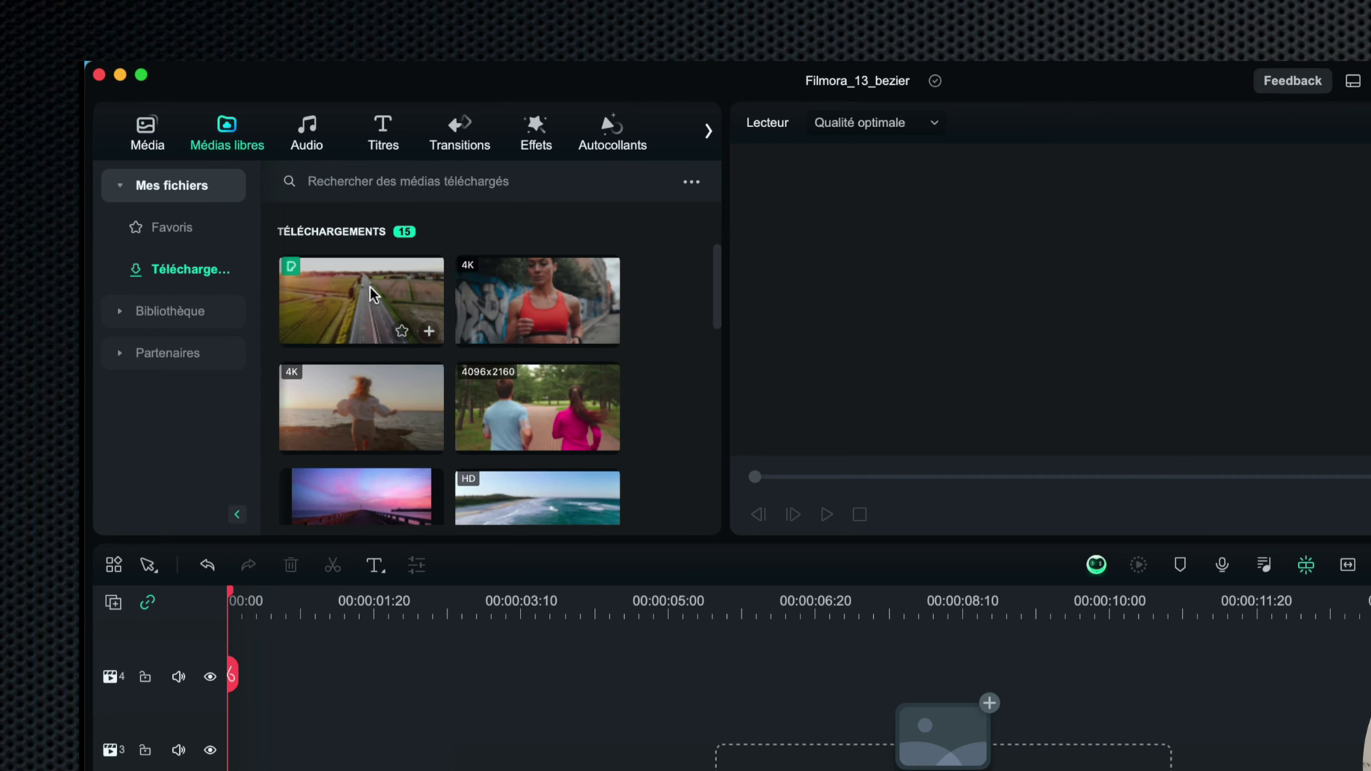
click(370, 285)
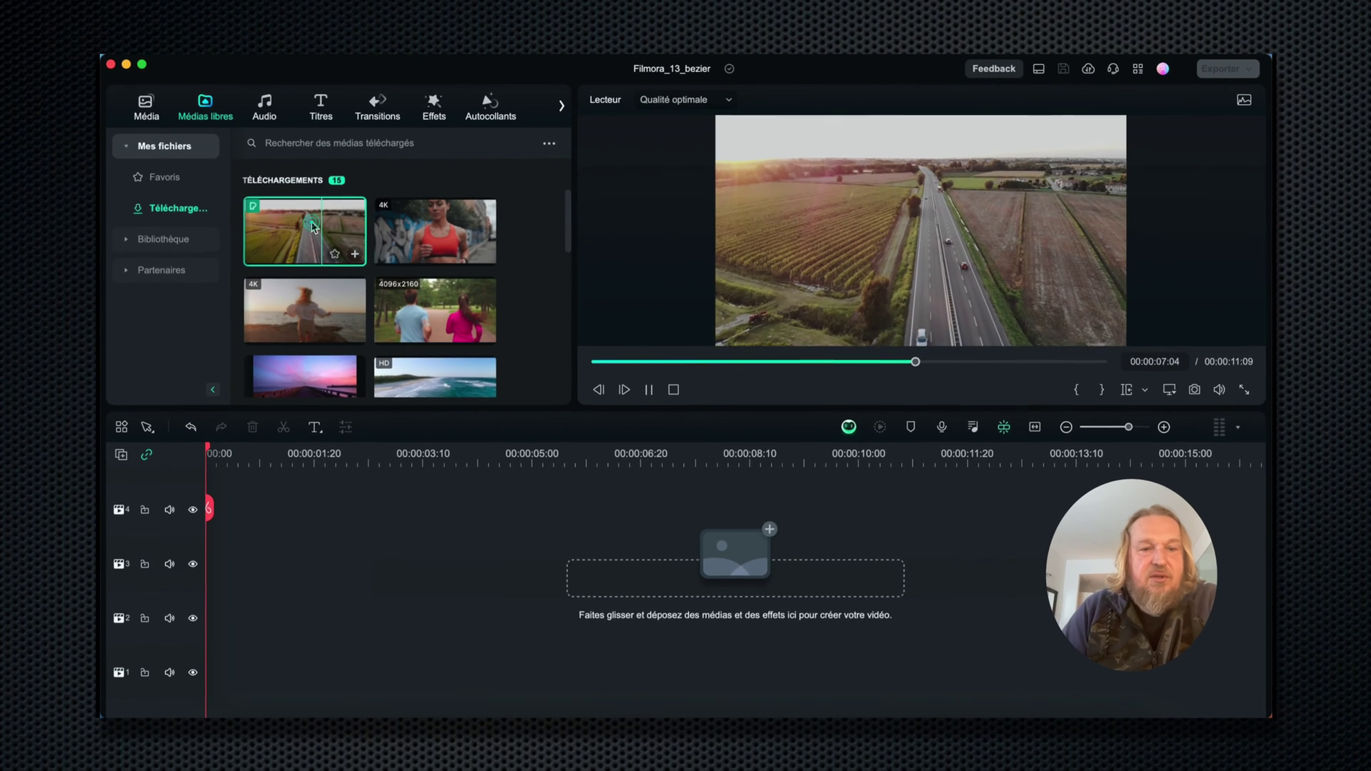
drag(327, 240, 227, 743)
drag(219, 674, 283, 669)
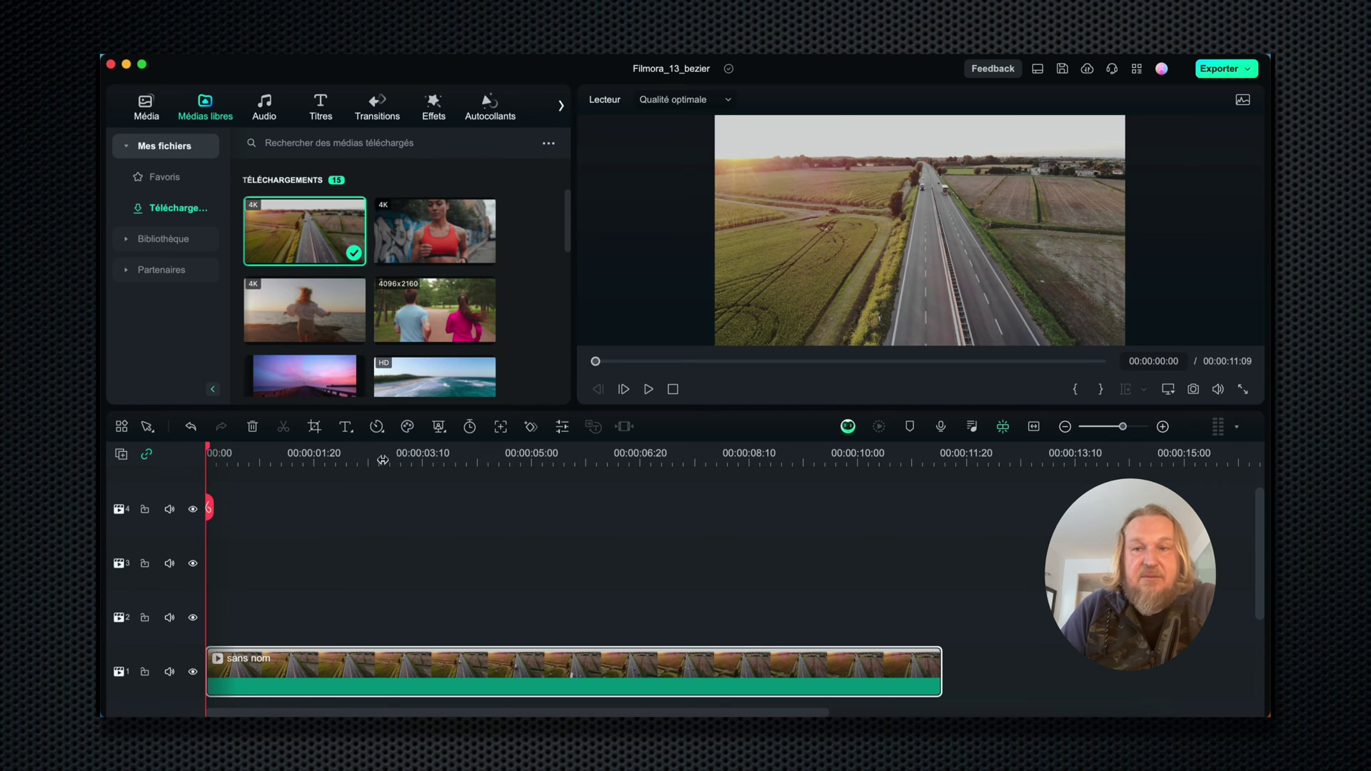
Add a transform keyframe to the clip at 00:00:03:06 and show its keyframe graph in a widened panel
drag(209, 449, 416, 457)
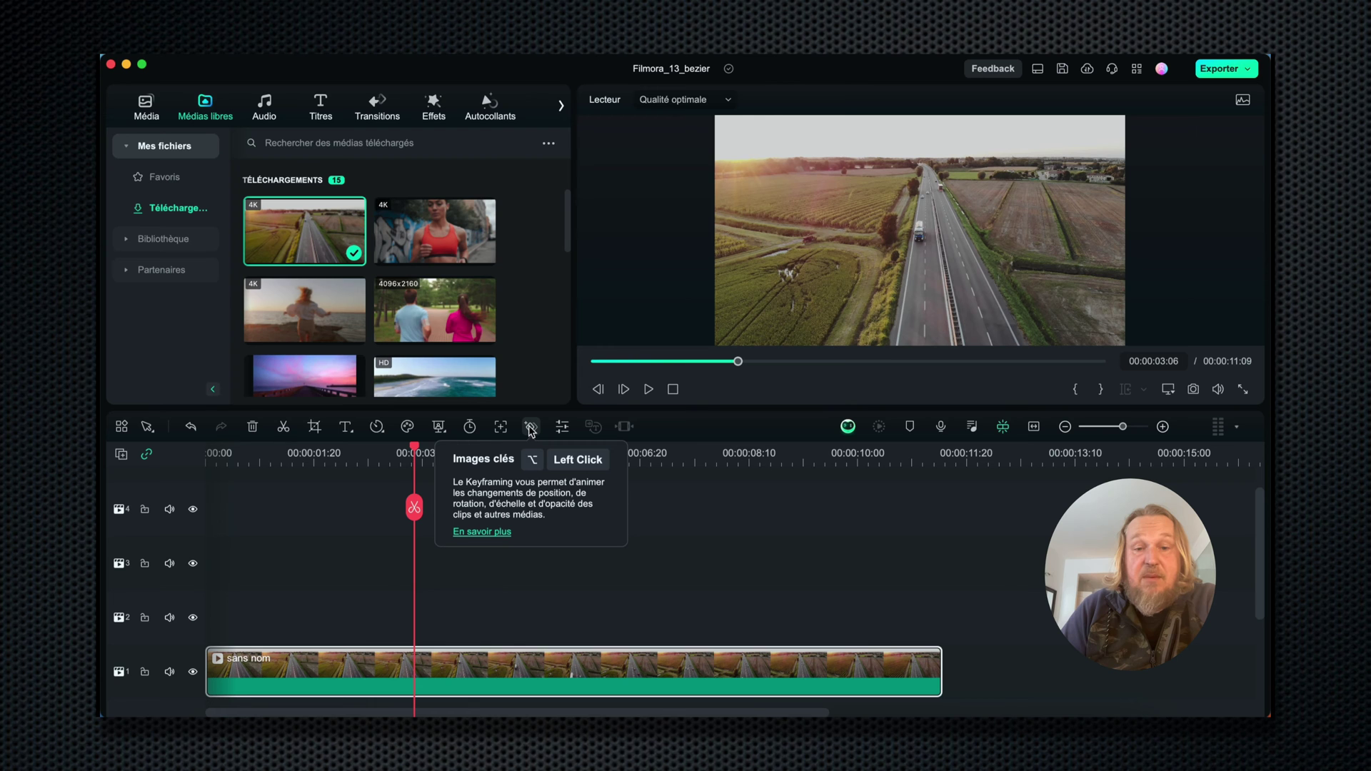
click(531, 428)
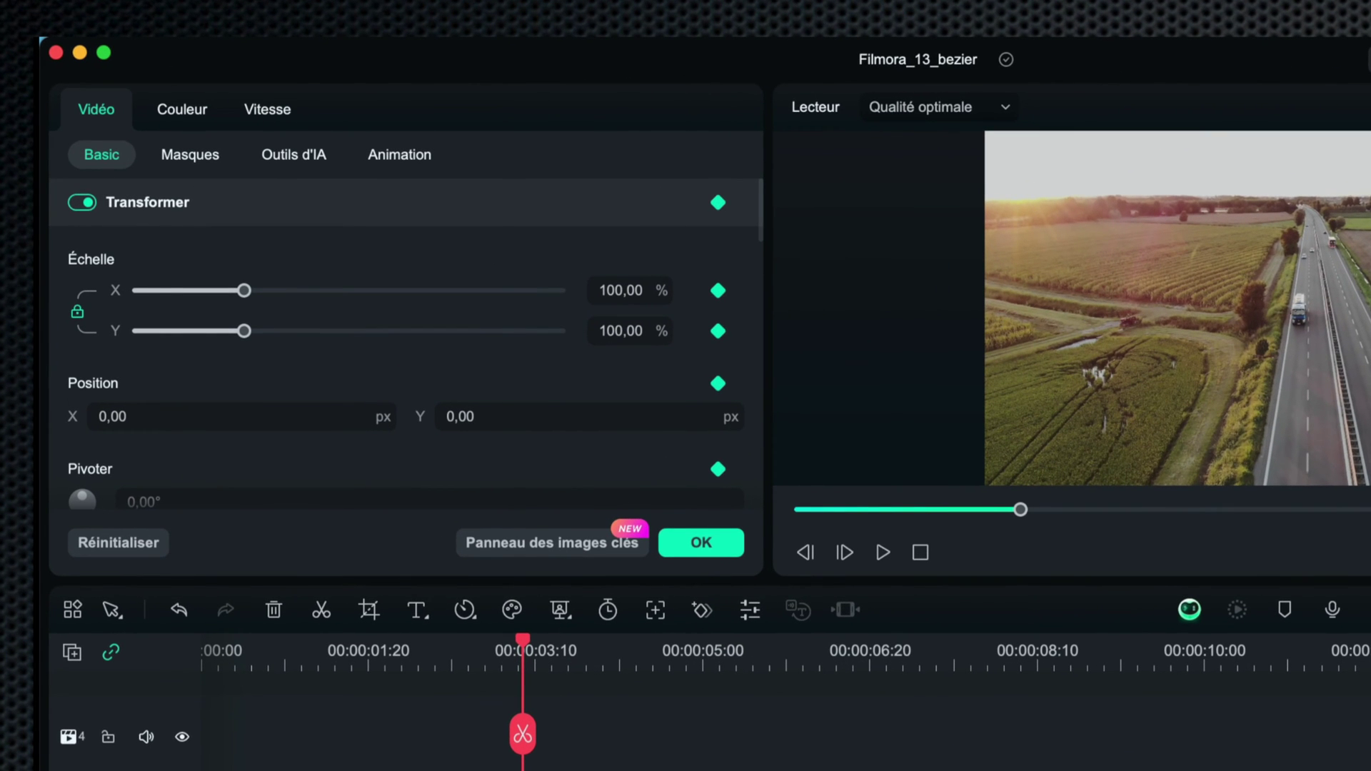
click(537, 543)
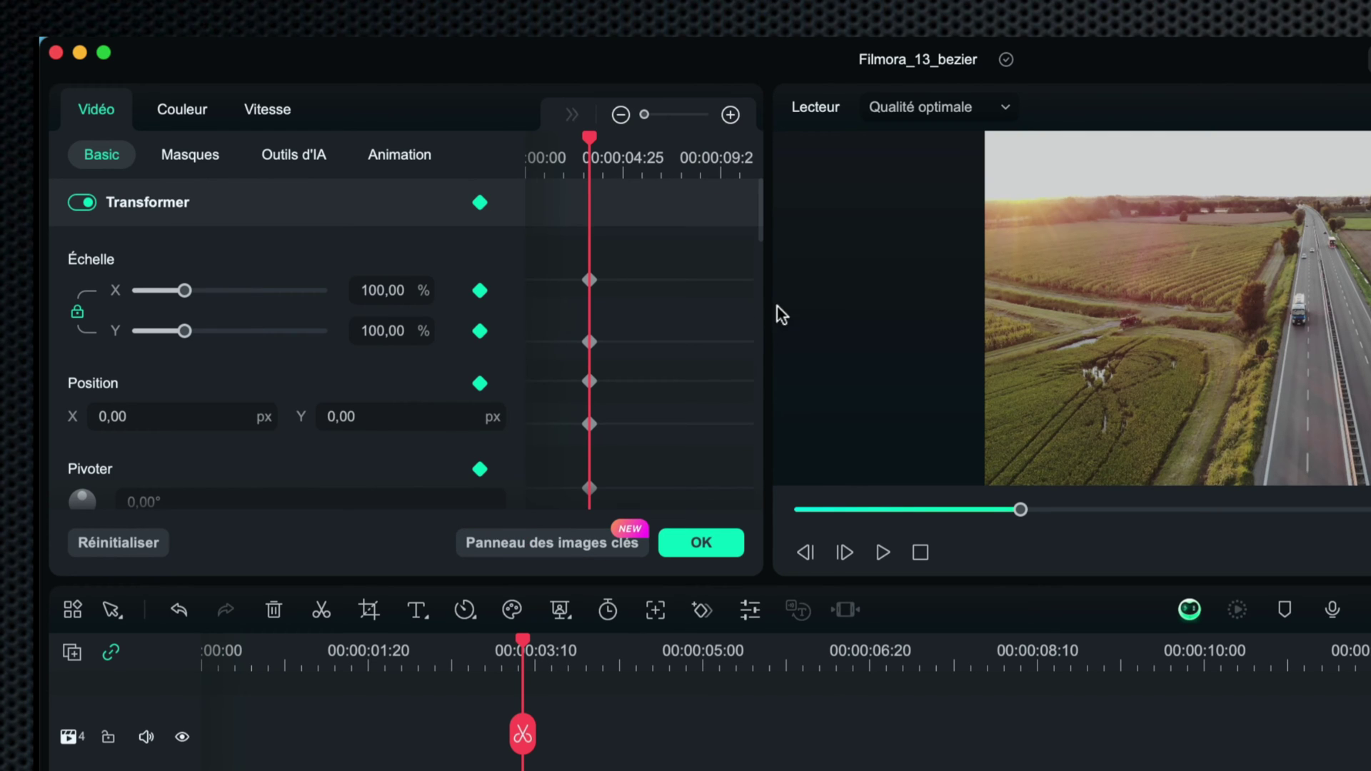
drag(765, 281, 1173, 306)
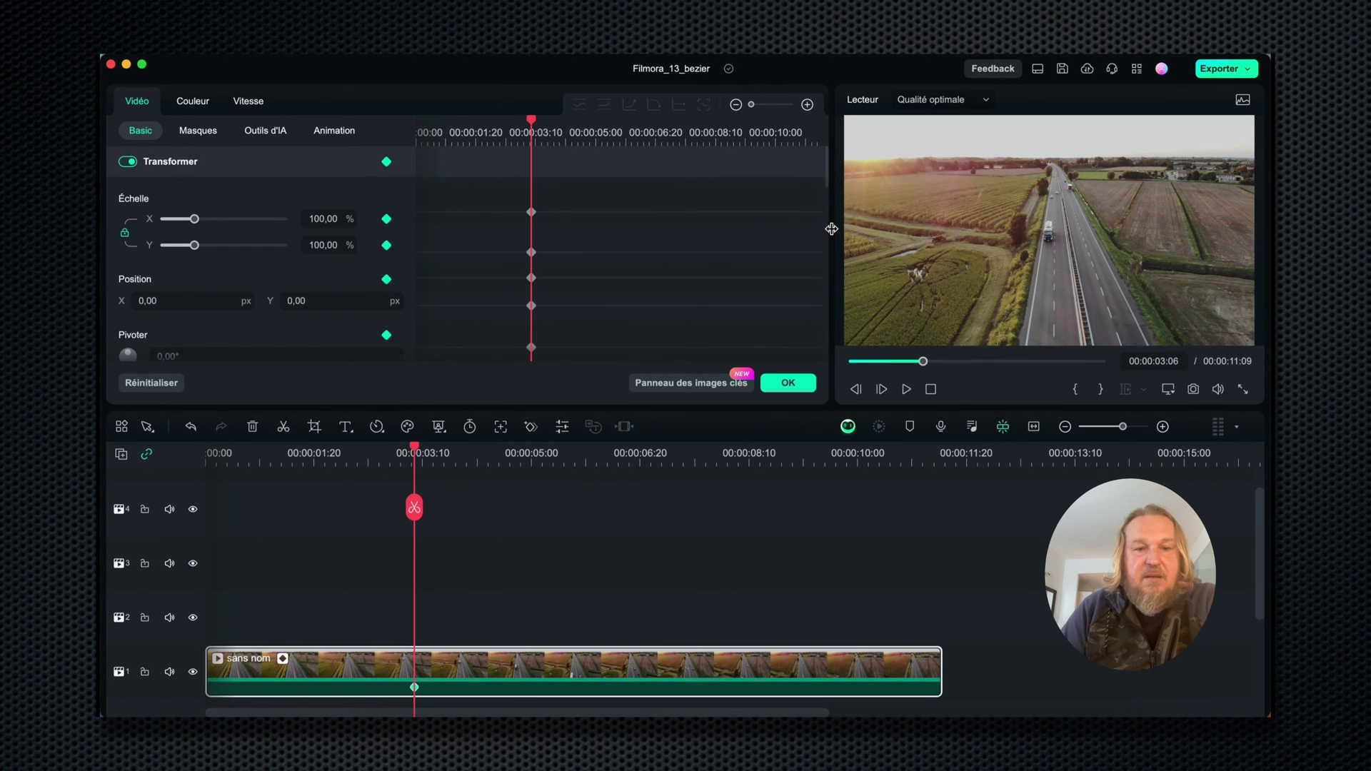
click(529, 341)
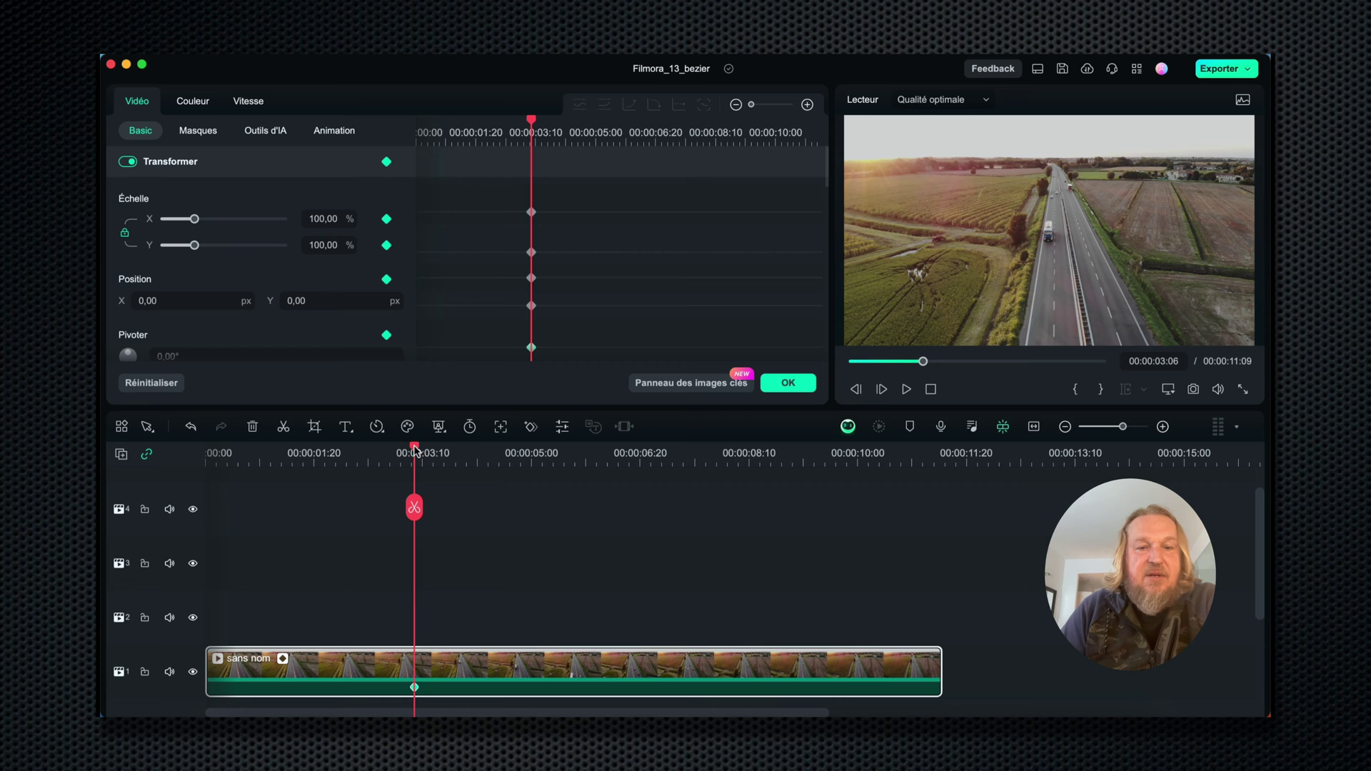
Scale the clip to 263.16% at about 00:00:05:02 to create the second scale keyframe
drag(415, 449, 536, 446)
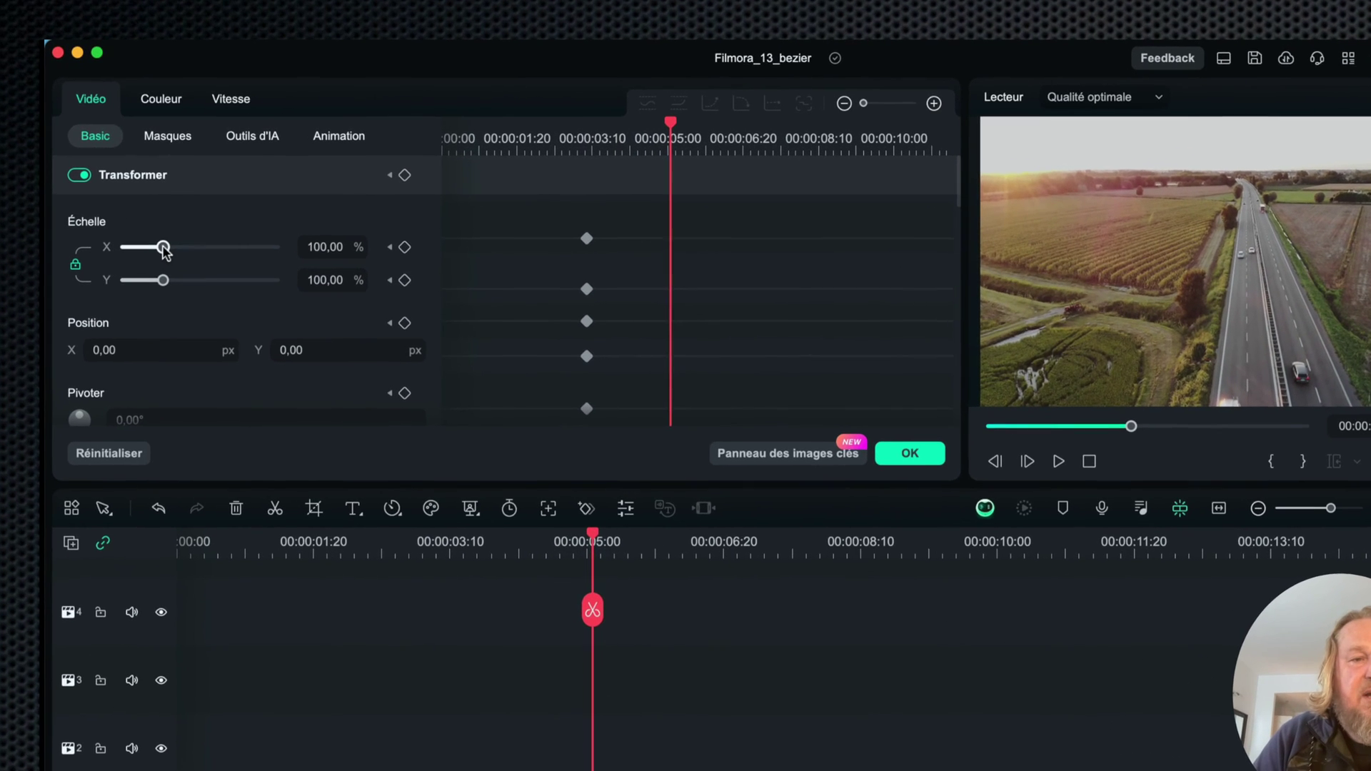
drag(164, 250, 223, 248)
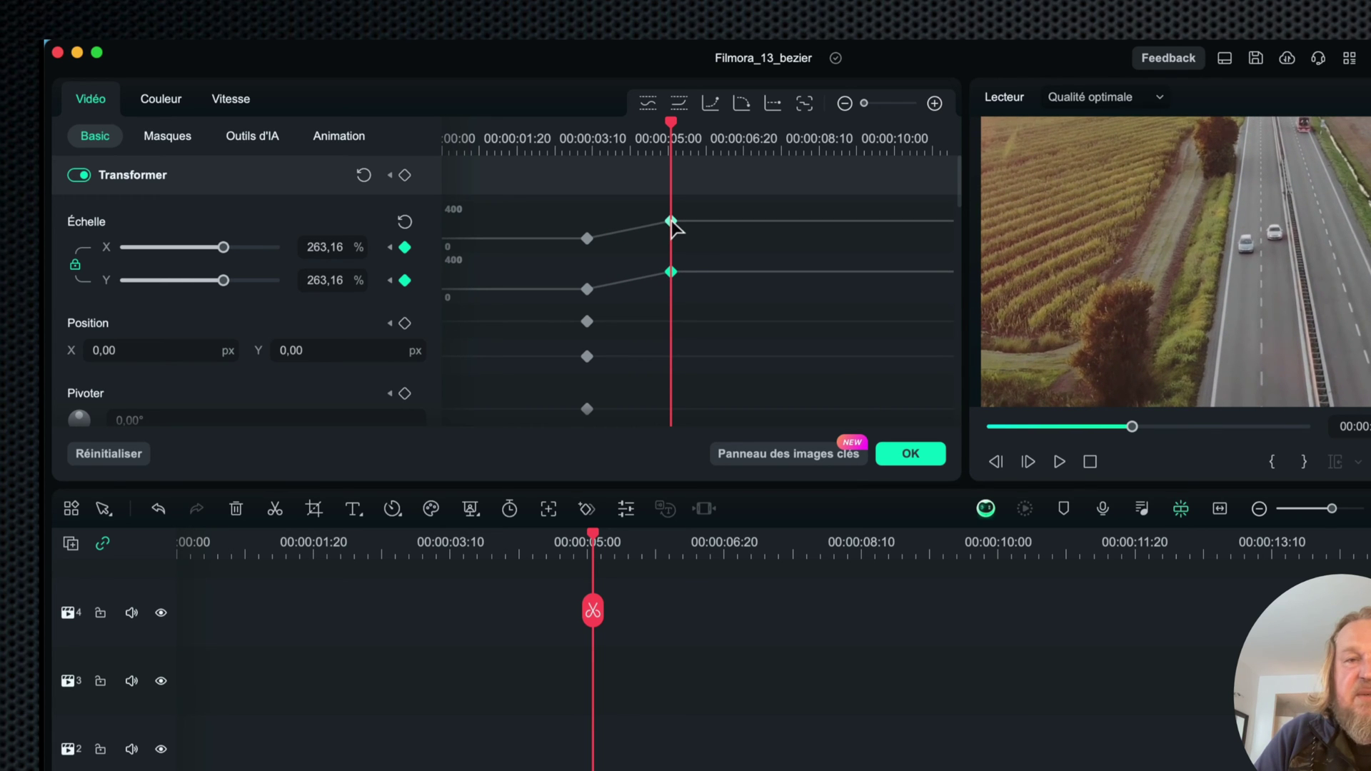
mouse_move(672, 223)
mouse_down()
mouse_move(796, 229)
mouse_move(674, 230)
mouse_up()
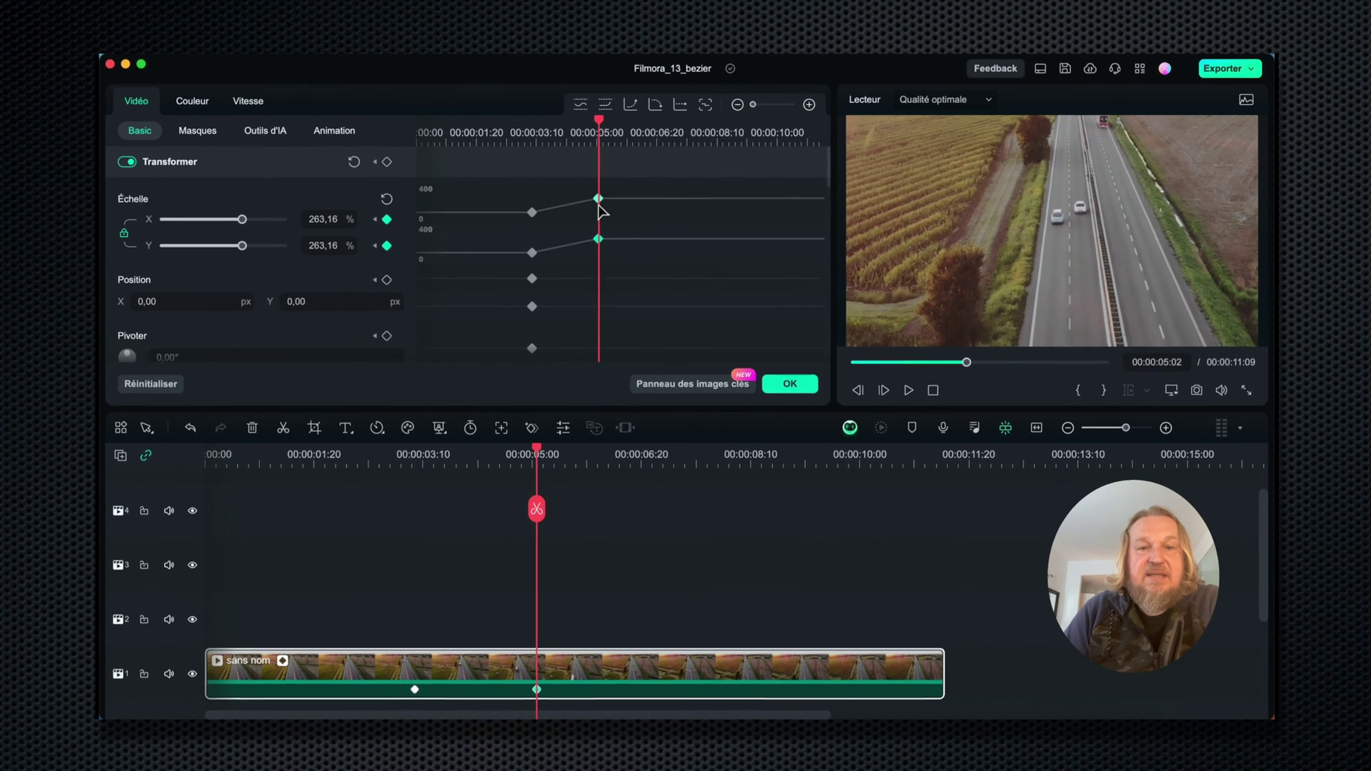
click(599, 206)
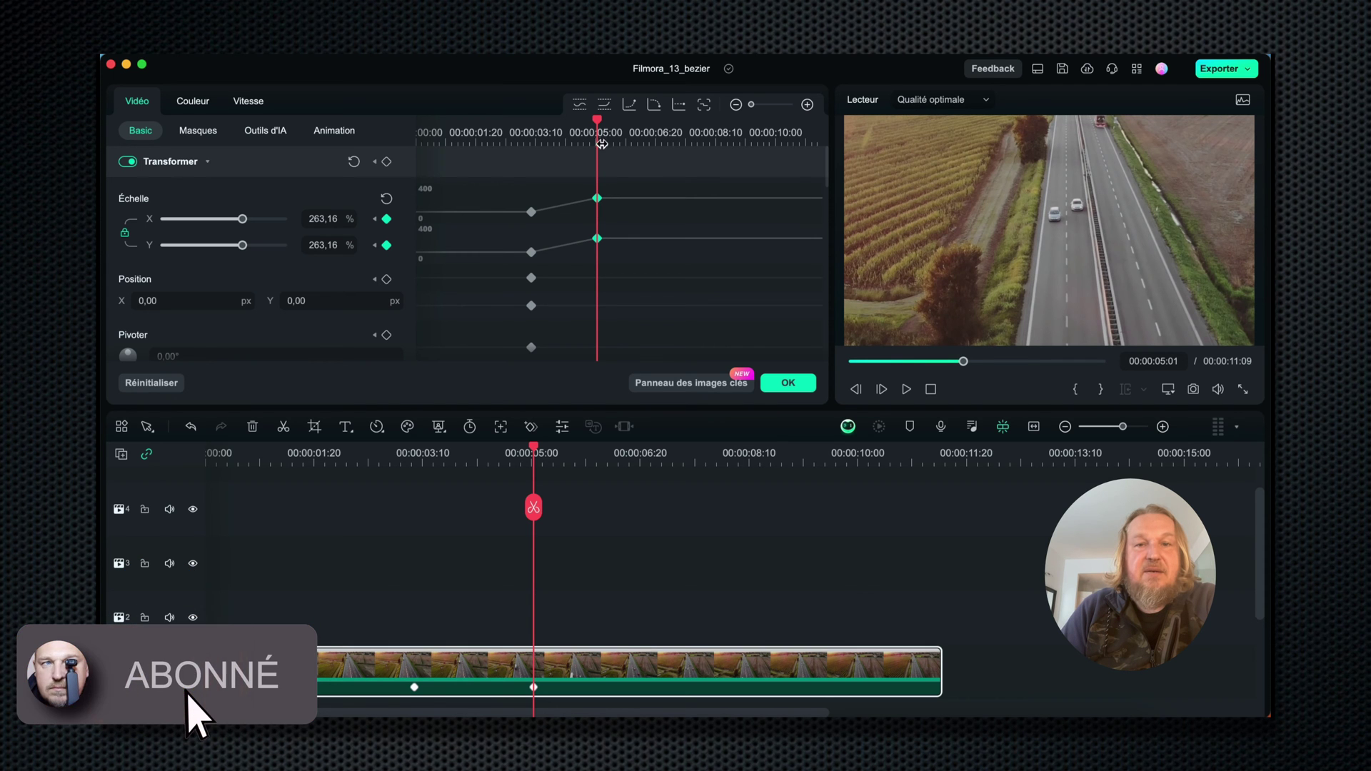
Play back the clip from before the first scale keyframe to preview the linear zoom
drag(596, 120, 486, 131)
key(space)
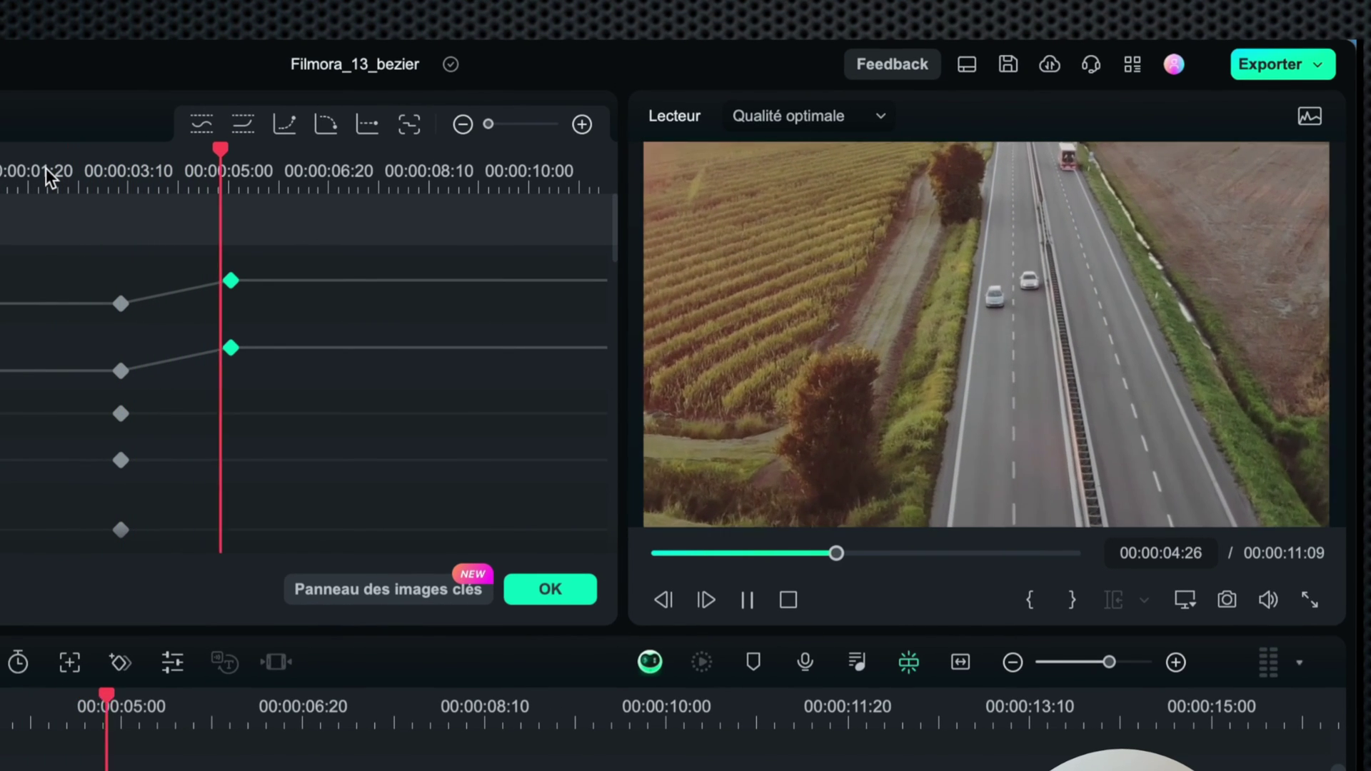
key(space)
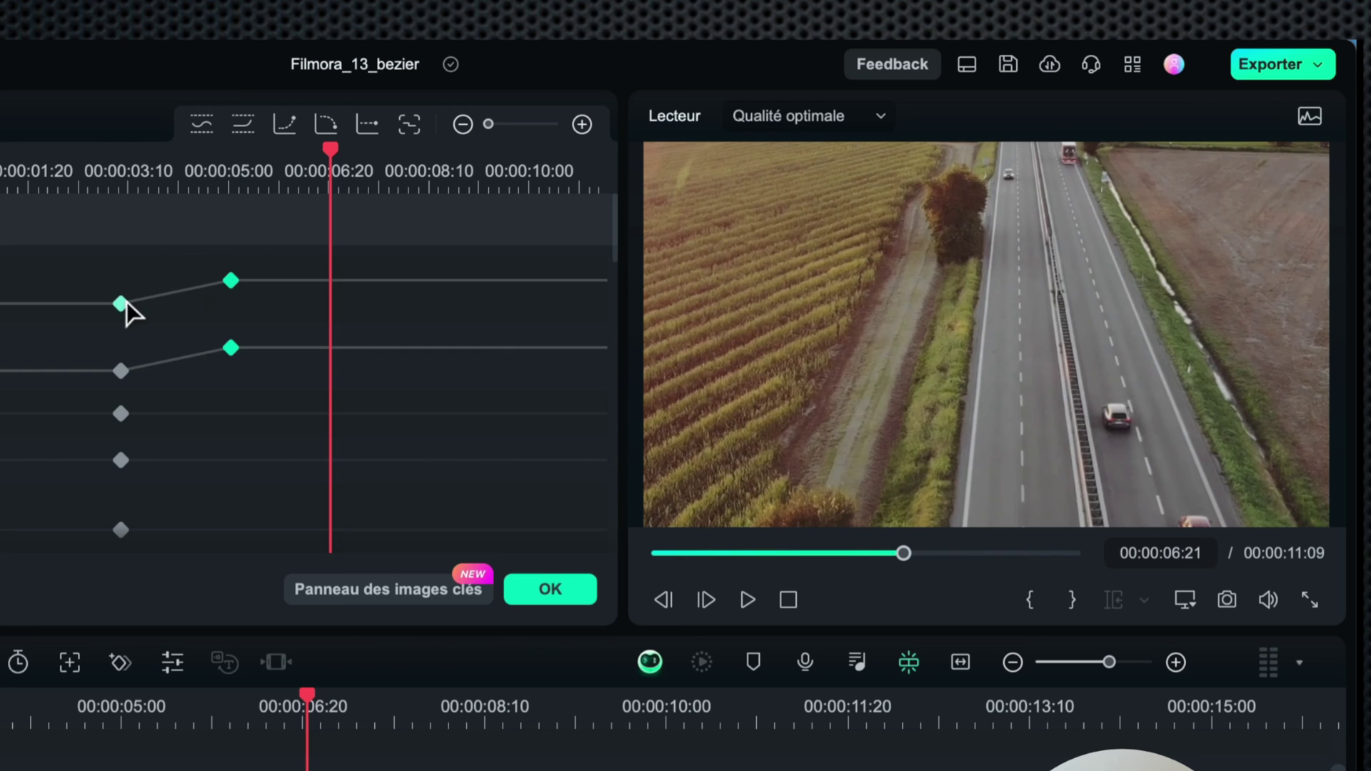
Change both X scale keyframes from linear to curve interpolation
click(120, 301)
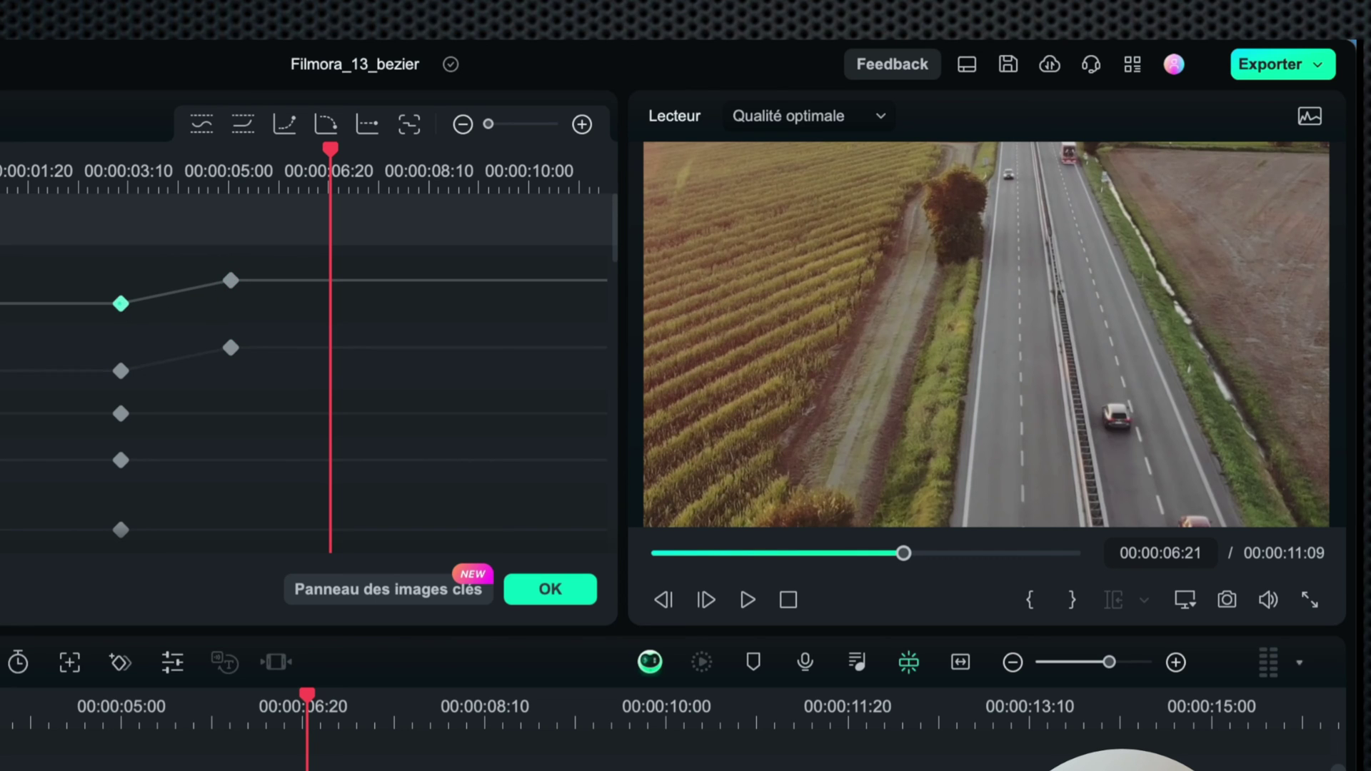
right_click(121, 306)
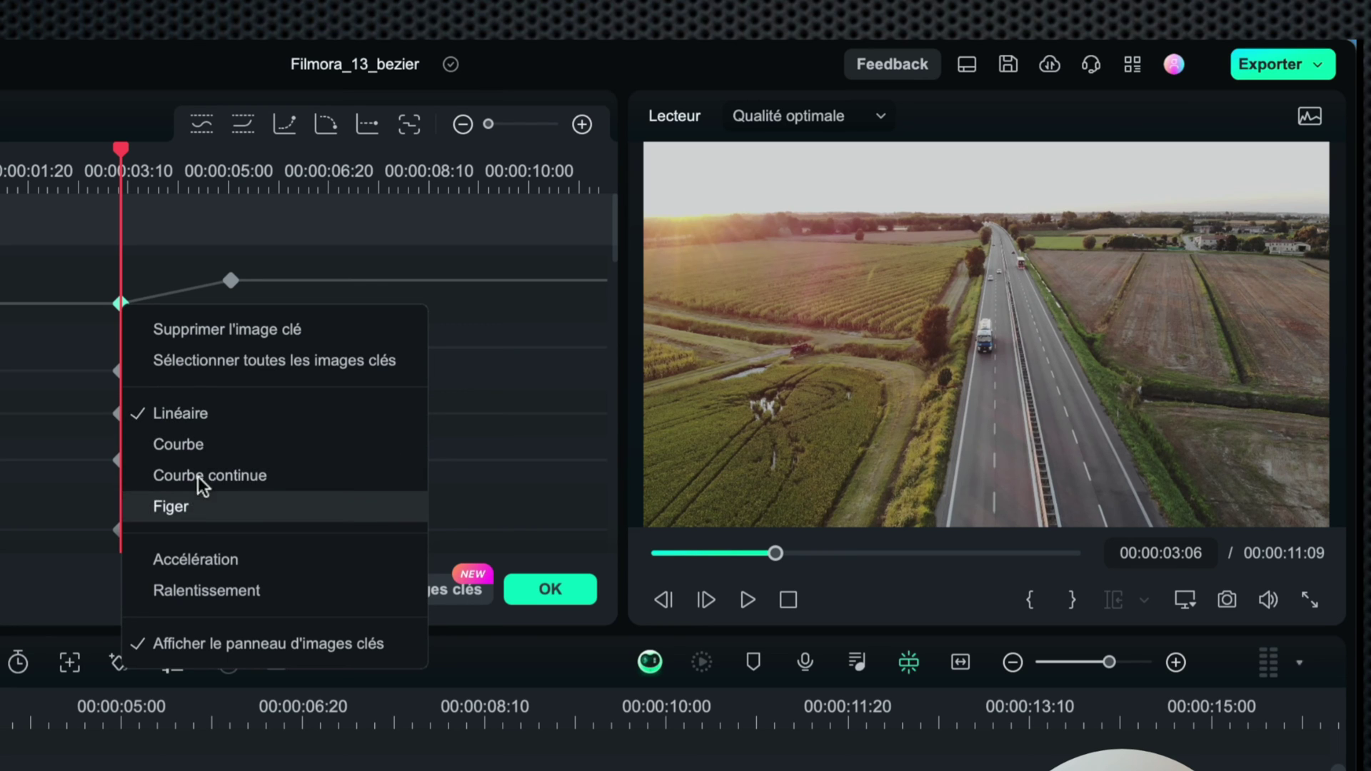
click(205, 136)
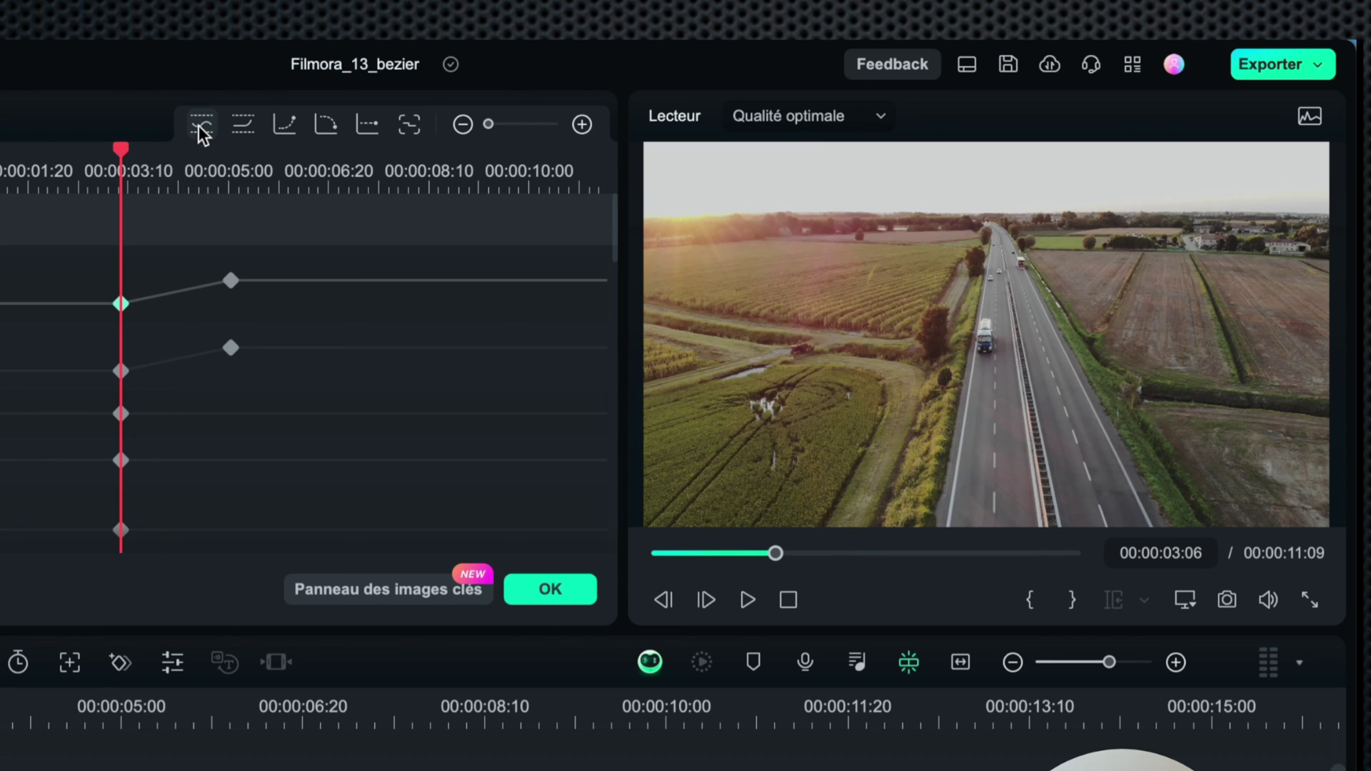
click(203, 129)
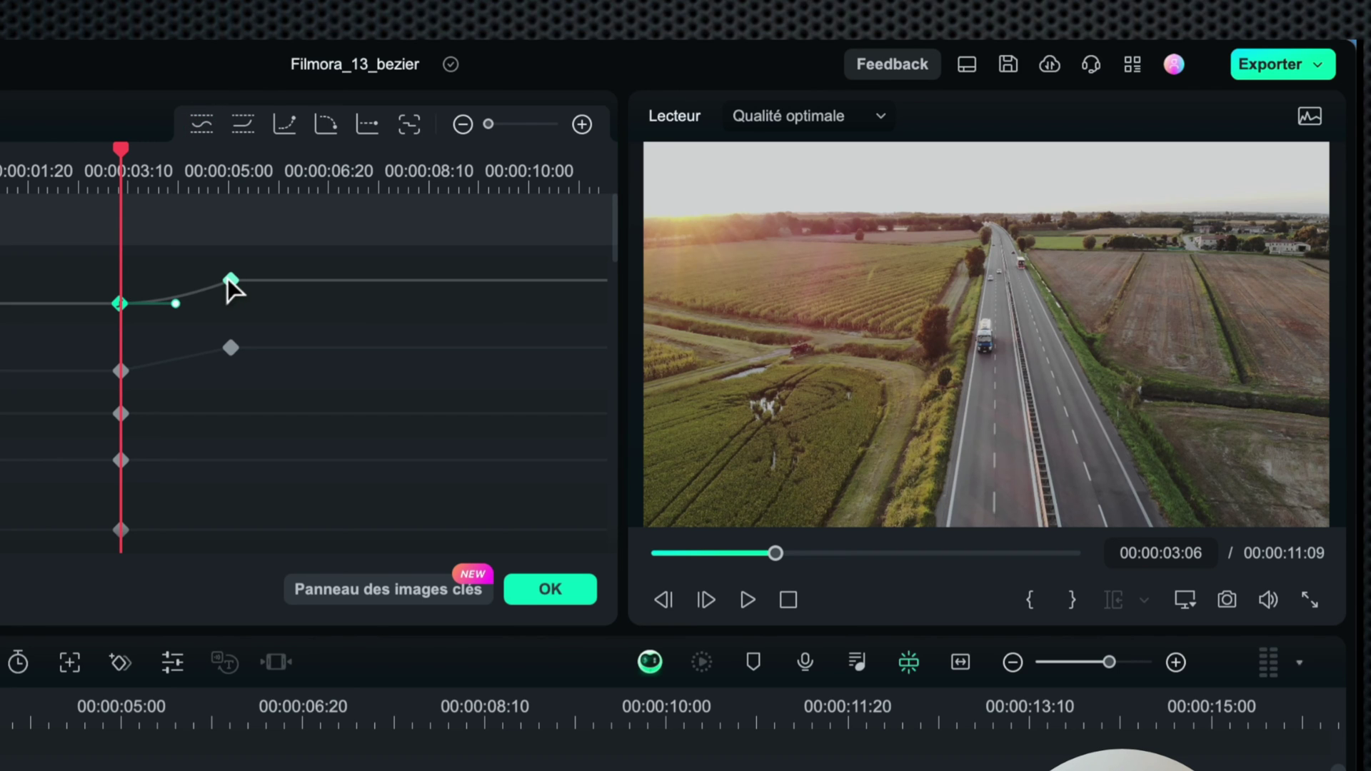
click(231, 280)
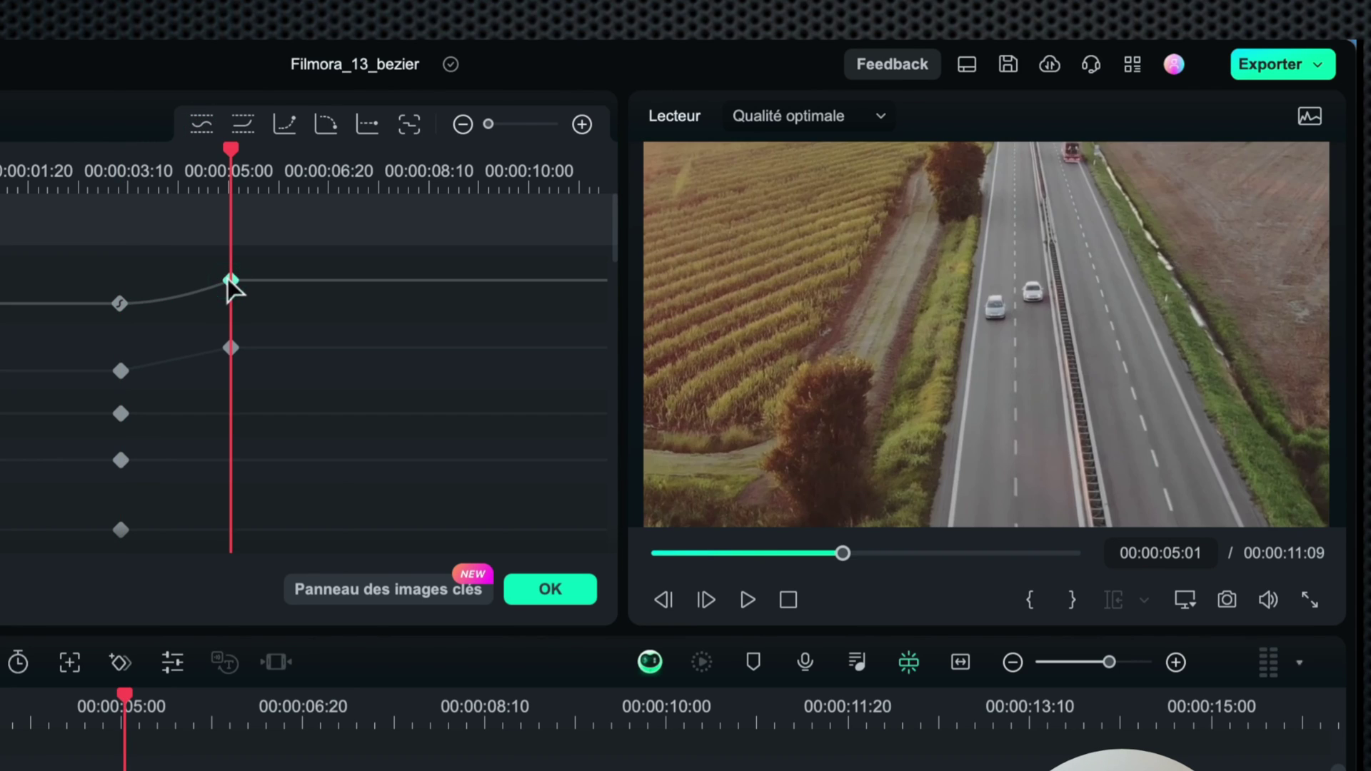
click(204, 124)
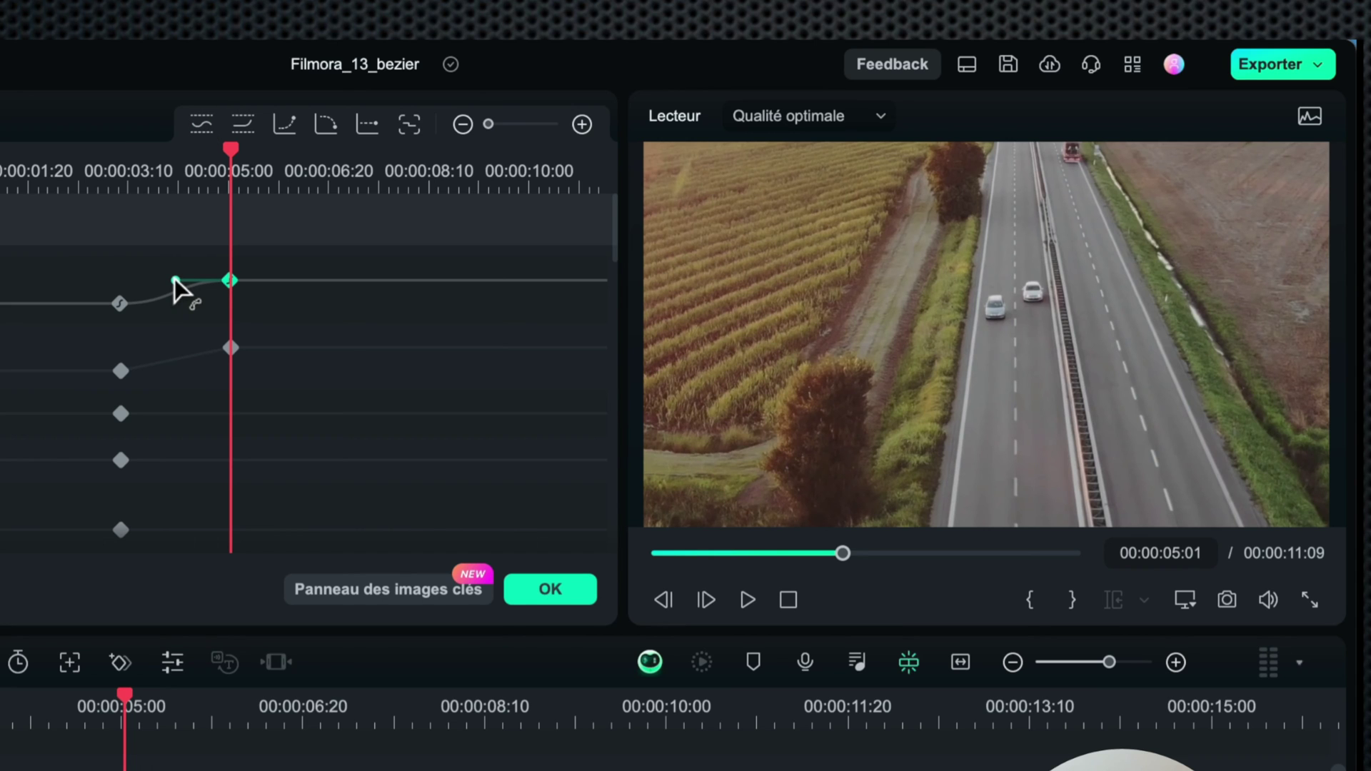
Reshape the X scale curve by raising the second keyframe's handle and moving it closer to the keyframe, with the graph enlarged
mouse_move(175, 281)
mouse_down()
mouse_move(167, 260)
mouse_move(171, 280)
mouse_up()
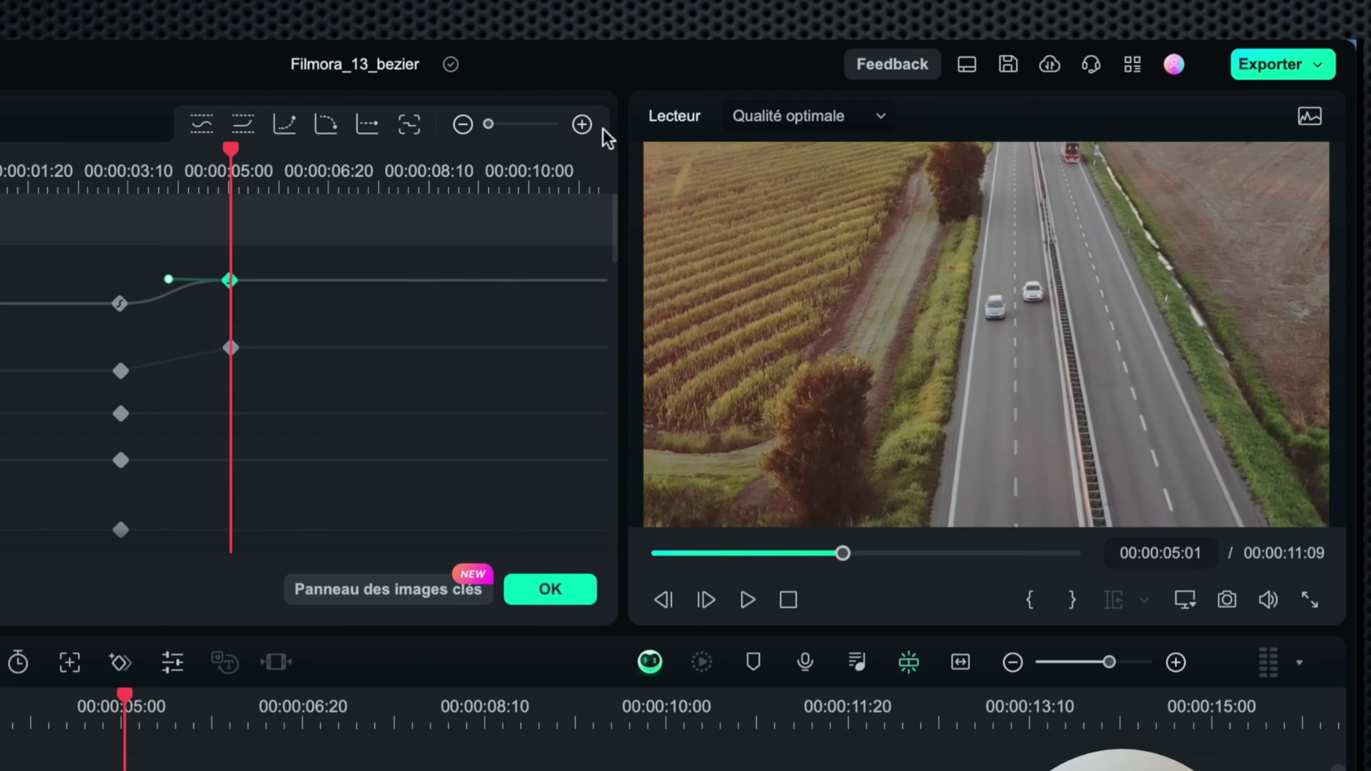
click(582, 124)
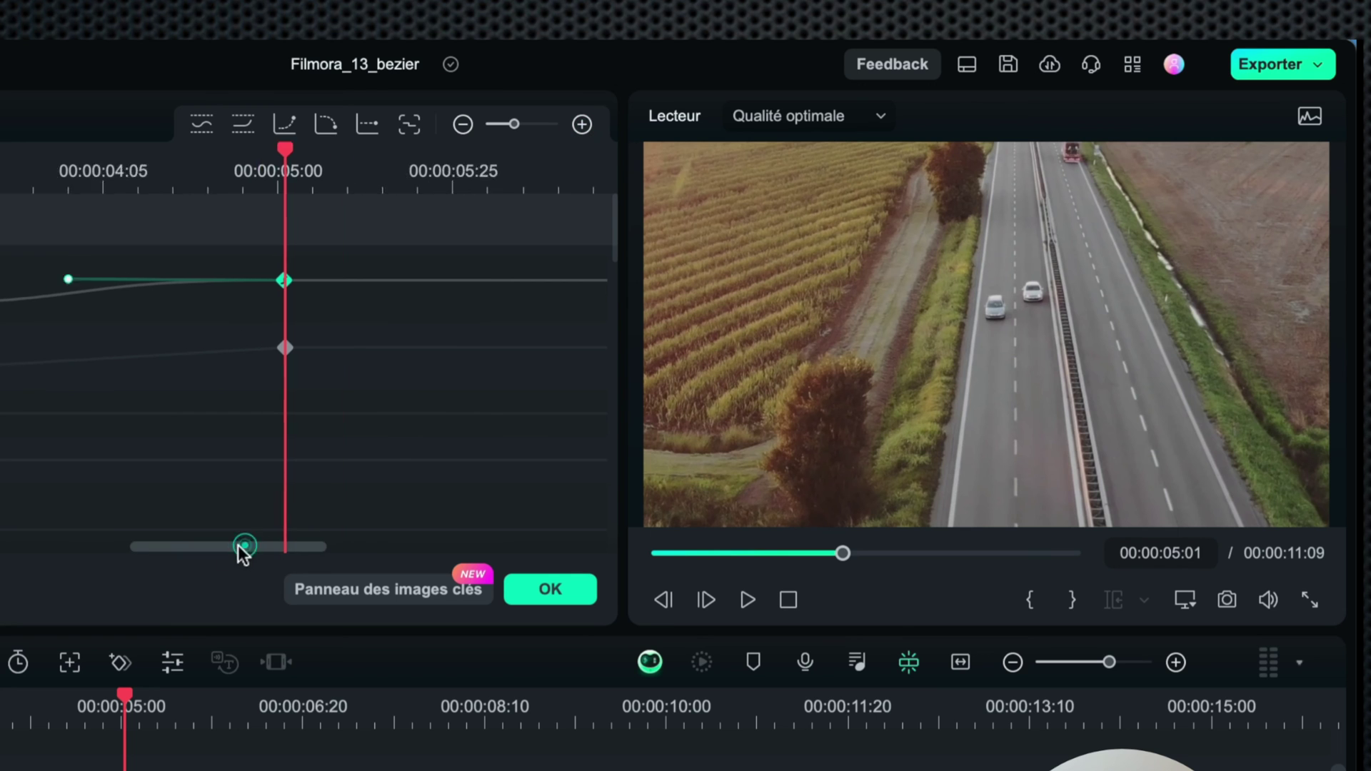
drag(242, 546, 177, 547)
drag(270, 279, 359, 270)
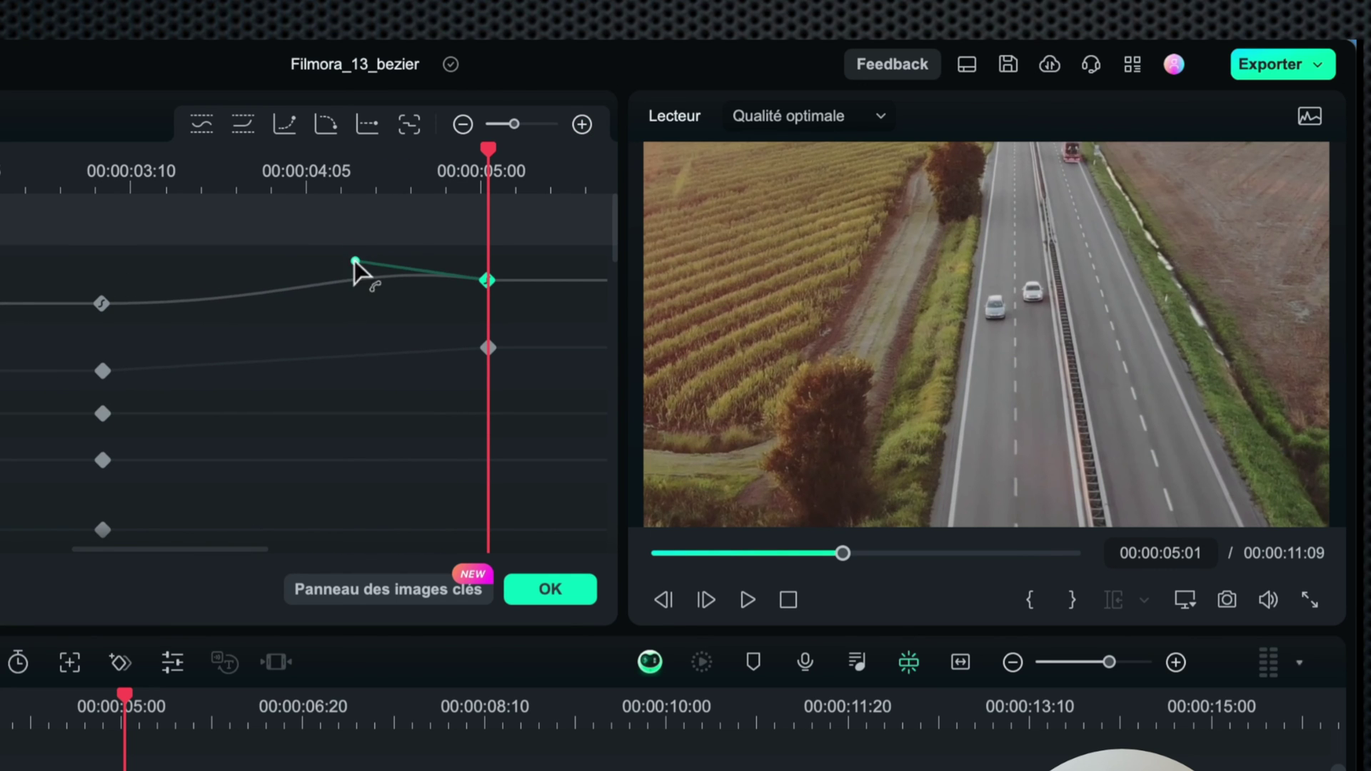
click(104, 304)
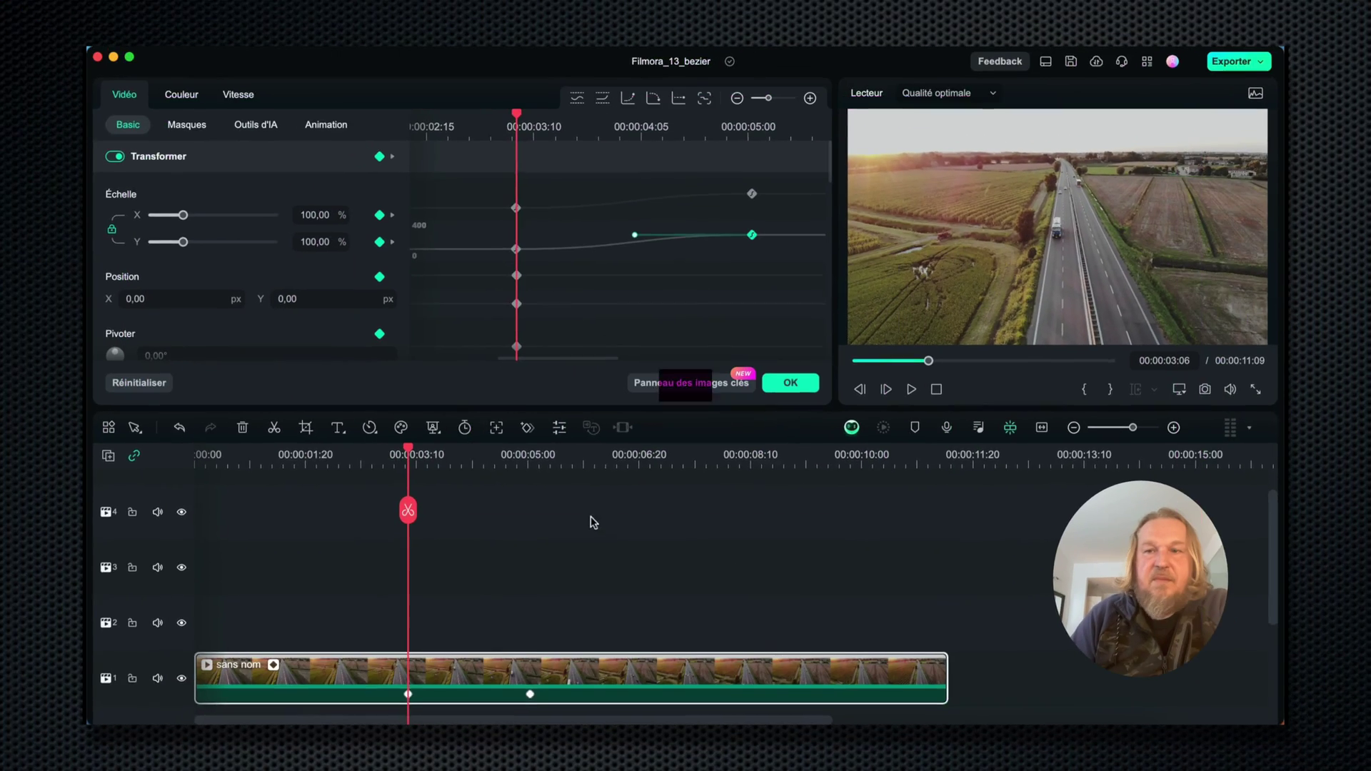
Play back the curved zoom from about 00:00:02:10 through both scale keyframes
drag(416, 454, 359, 456)
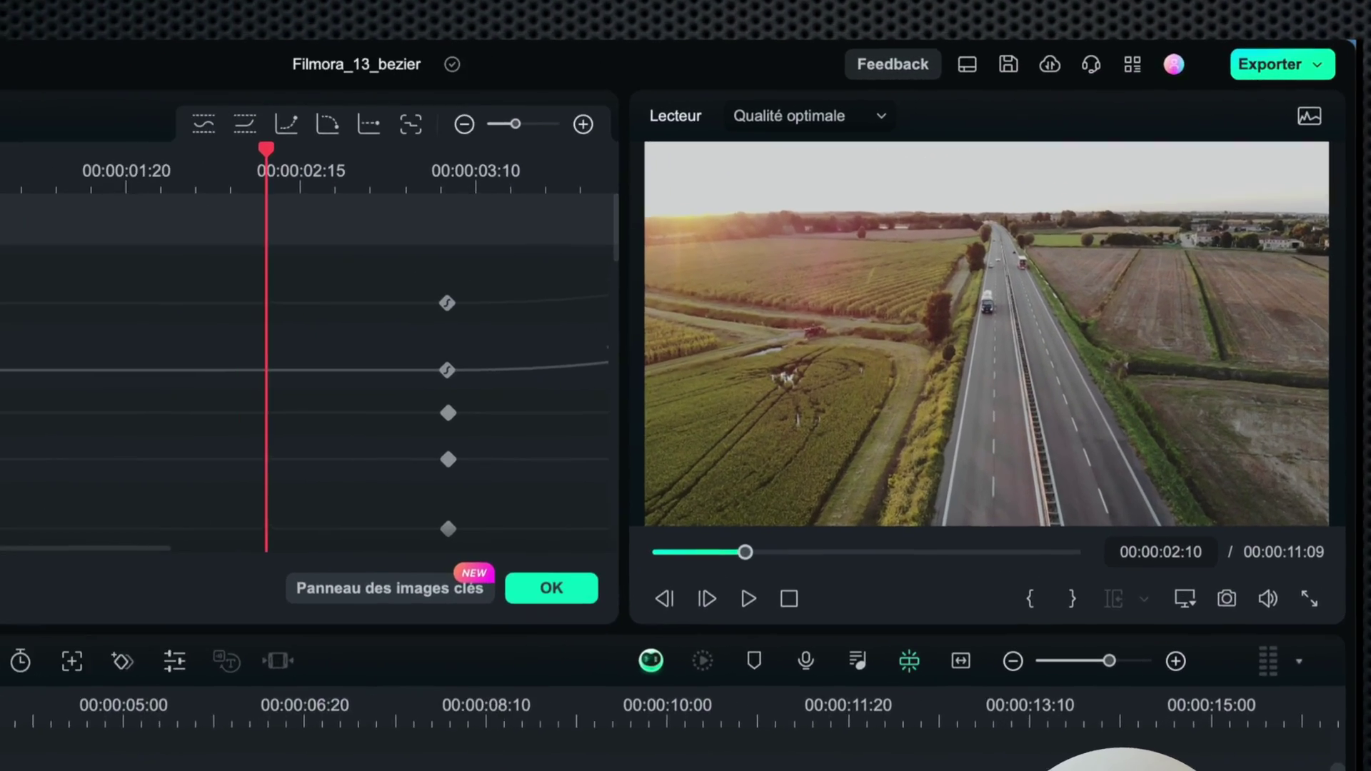
key(space)
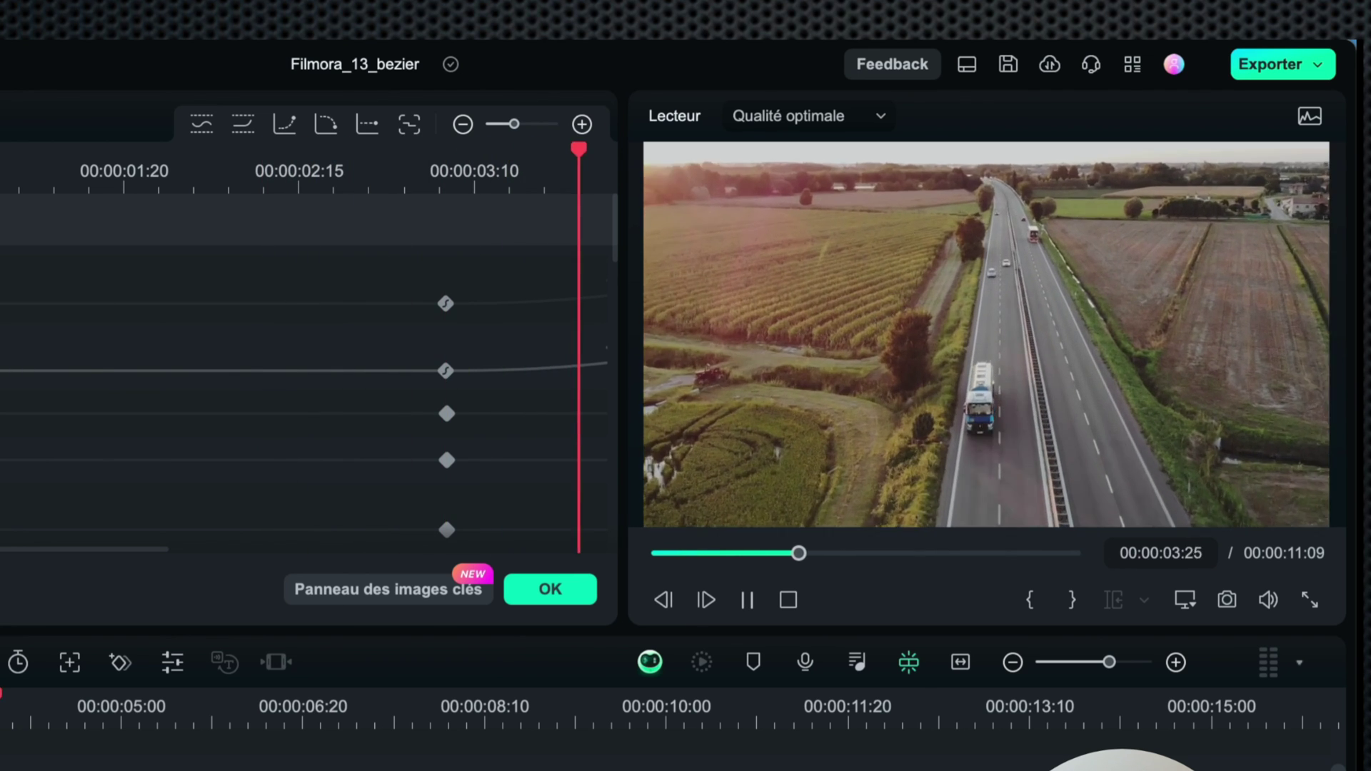
key(space)
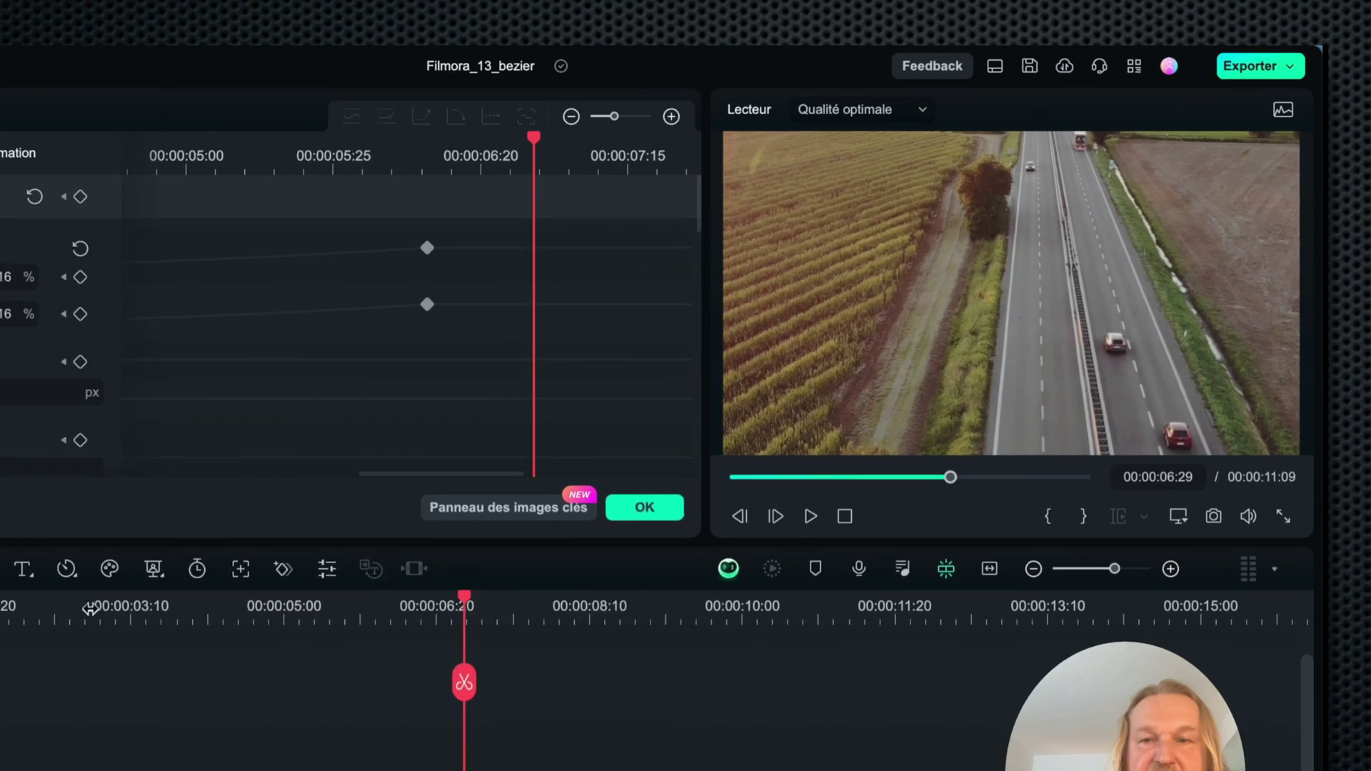